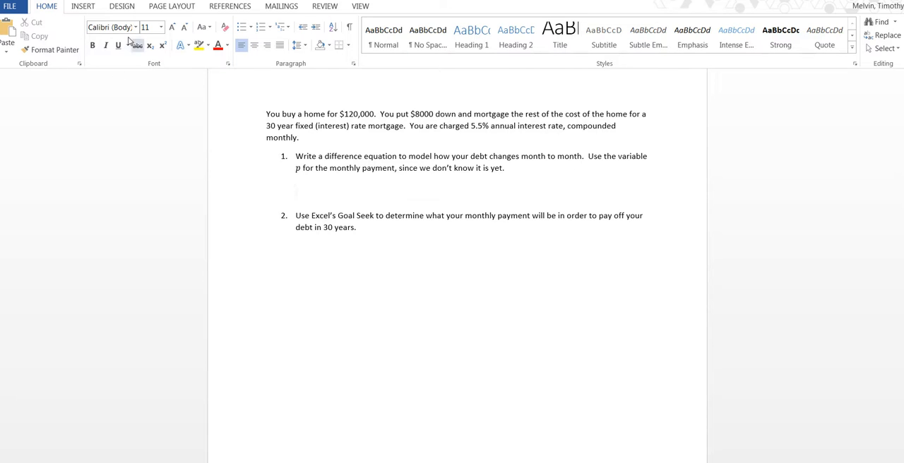
Insert an equation in the blank line under question 1 and enter a with subscript n+1 as its left side
{"action": "left_click", "coordinate": [78, 7]}
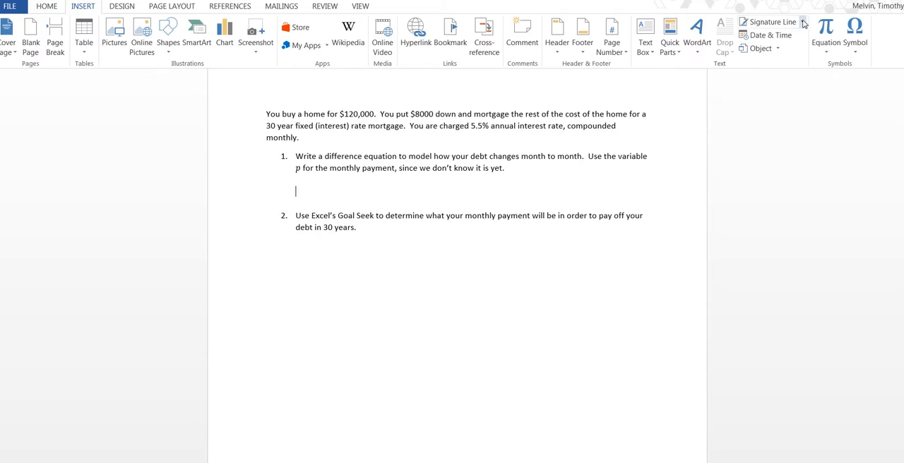
{"action": "left_click", "coordinate": [826, 28]}
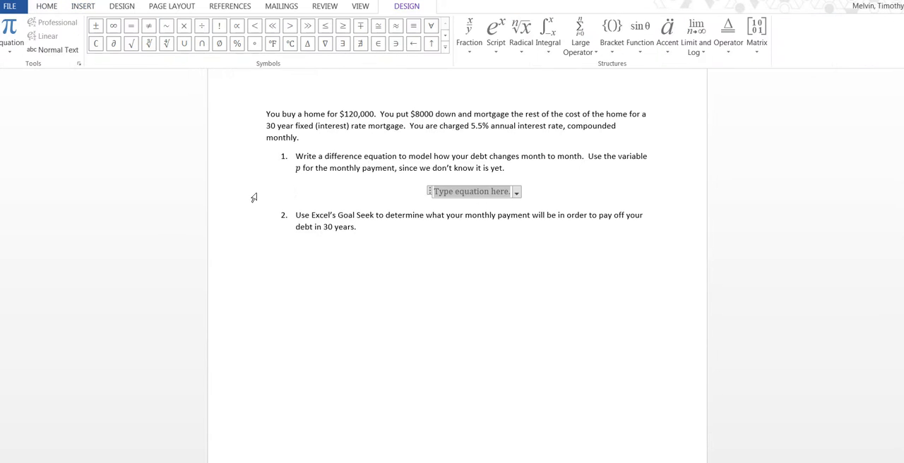
{"action": "type", "text": "a"}
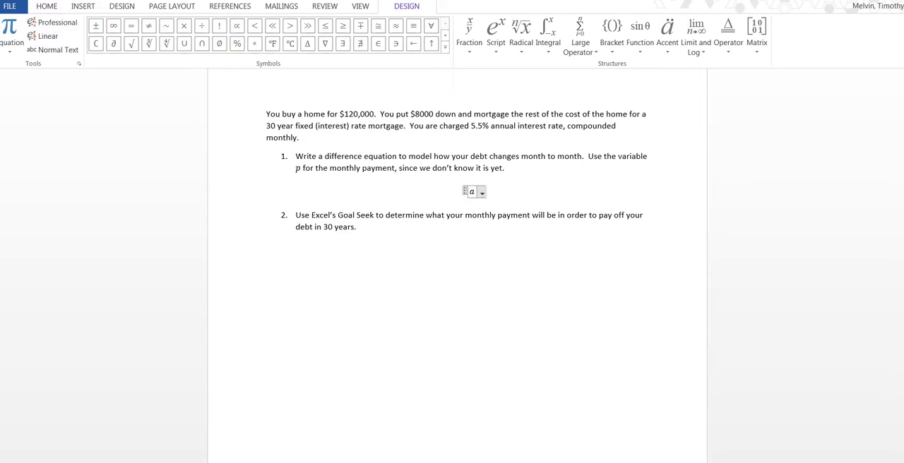
{"action": "type", "text": "_(n + 1"}
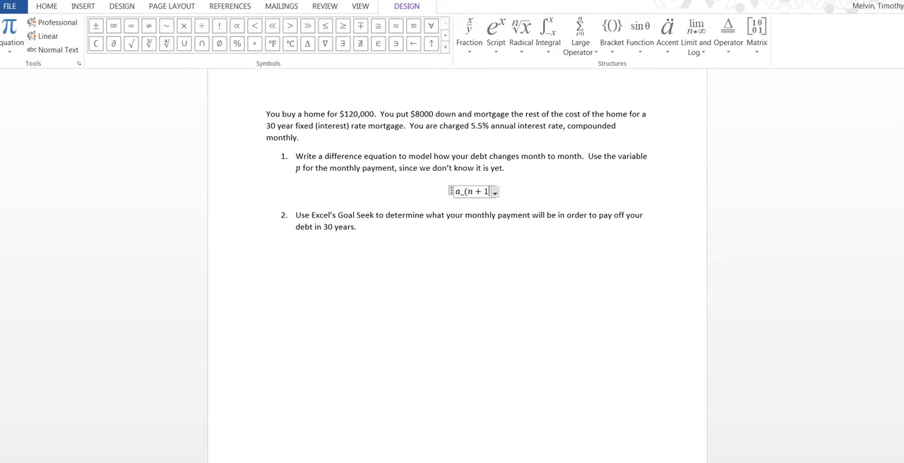
{"action": "type", "text": ")"}
{"action": "key", "text": "space"}
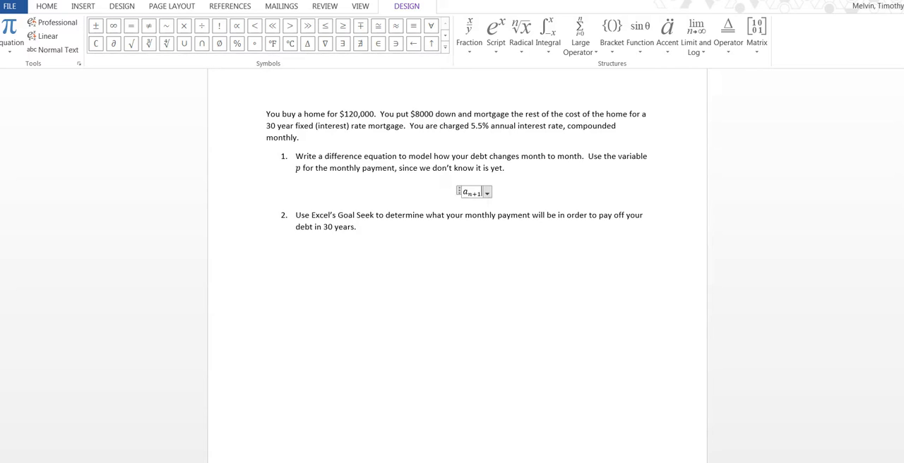
Complete the difference equation's right side as a_n + .055/12 * a_n − p, with .055/12 as a built-up fraction
{"action": "type", "text": "=a_n"}
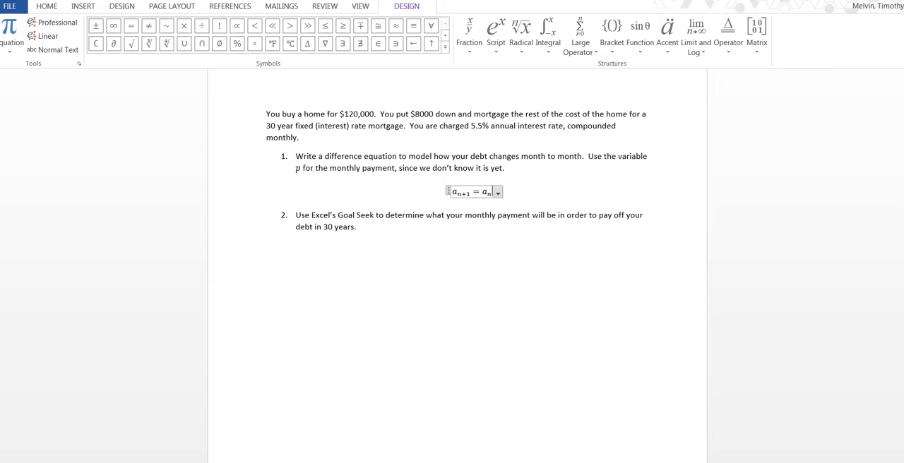
{"action": "type", "text": "+"}
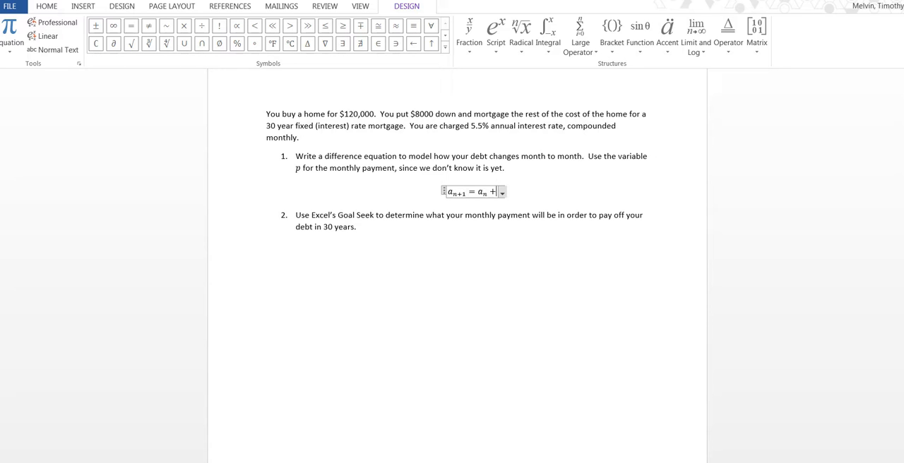
{"action": "type", "text": ".055/12"}
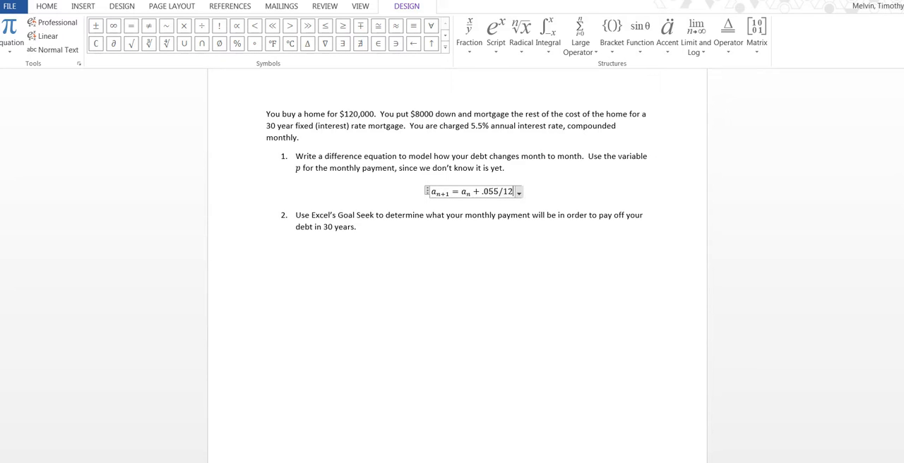
{"action": "type", "text": "*a"}
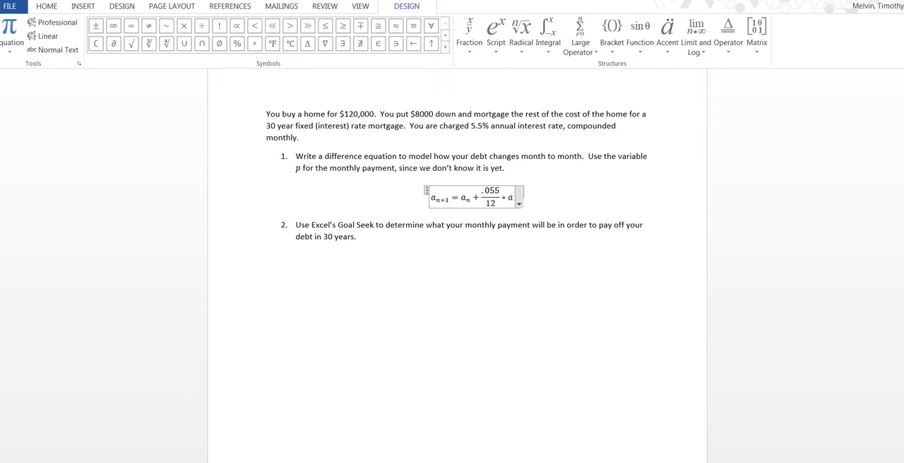
{"action": "type", "text": "_n"}
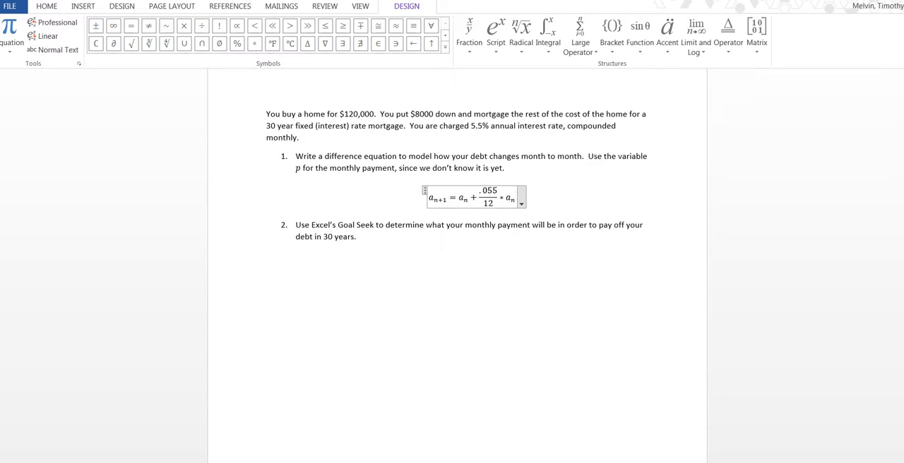
{"action": "type", "text": "-p"}
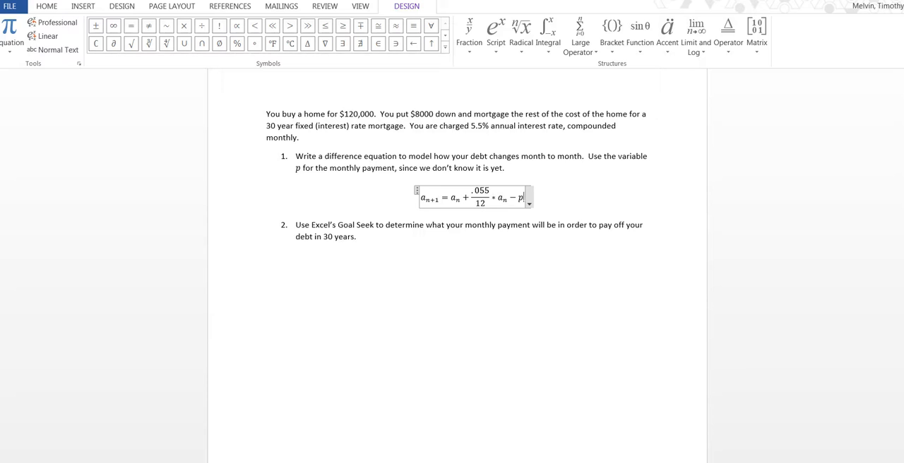
{"action": "left_click", "coordinate": [555, 201]}
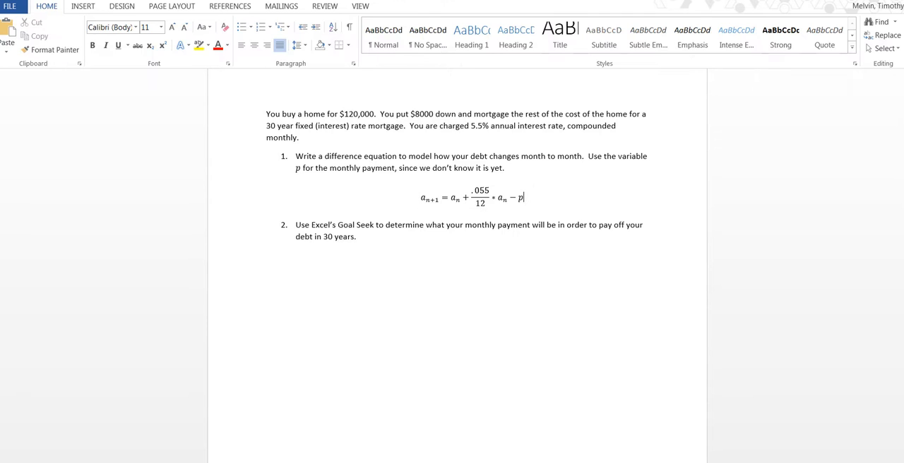
{"action": "scroll", "coordinate": [445, 211], "scroll_direction": "down", "scroll_amount": 1}
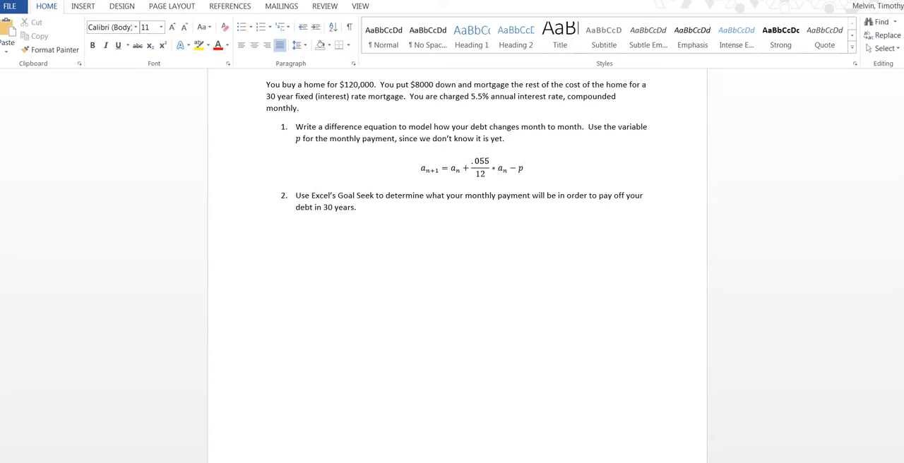
{"action": "left_click_drag", "start_coordinate": [323, 207], "coordinate": [353, 207]}
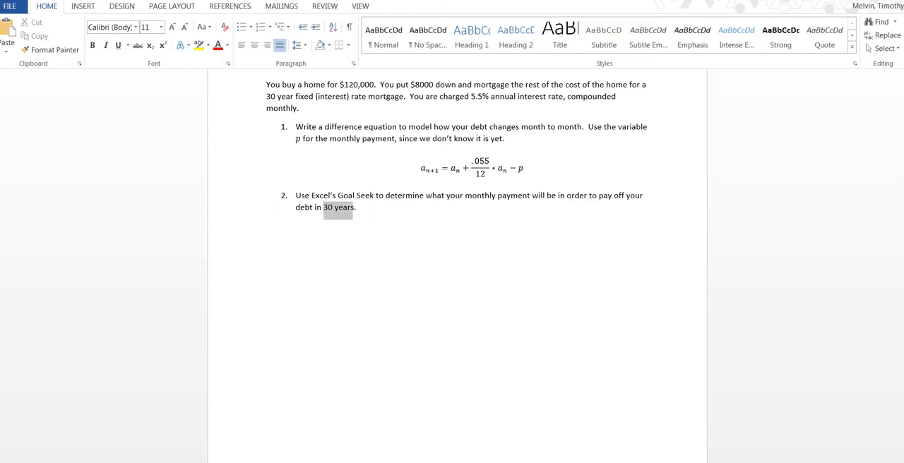
{"action": "left_click", "coordinate": [357, 207]}
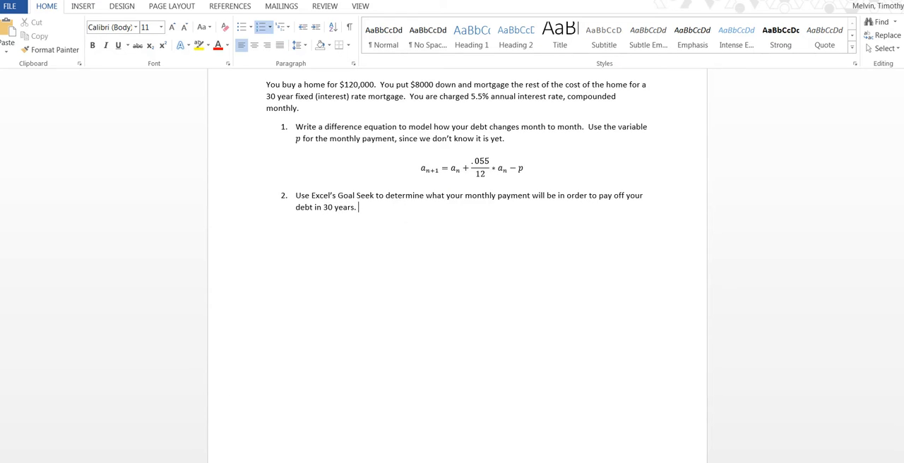
Switch to the blank Excel workbook and enter the month numbers 0, 1, 2, 3 and 4 in cells A1 to A5
{"action": "key", "text": "alt+Tab"}
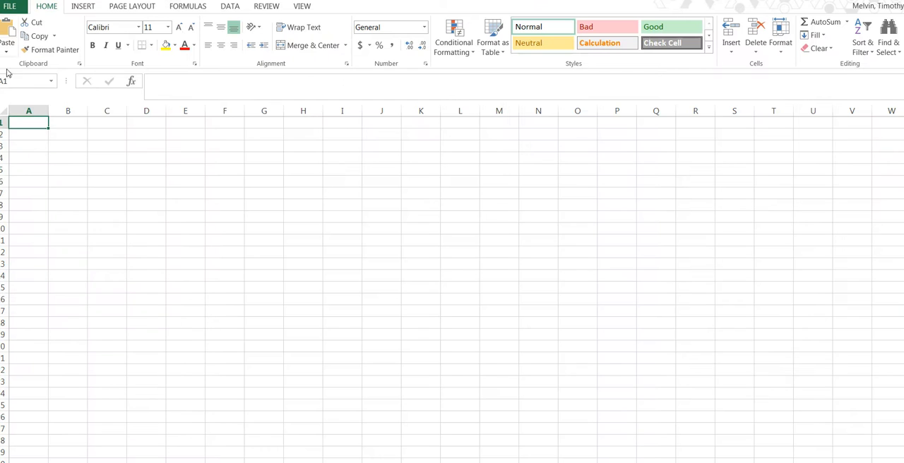
{"action": "left_click", "coordinate": [53, 149]}
{"action": "left_click", "coordinate": [31, 125]}
{"action": "type", "text": "0"}
{"action": "key", "text": "Return"}
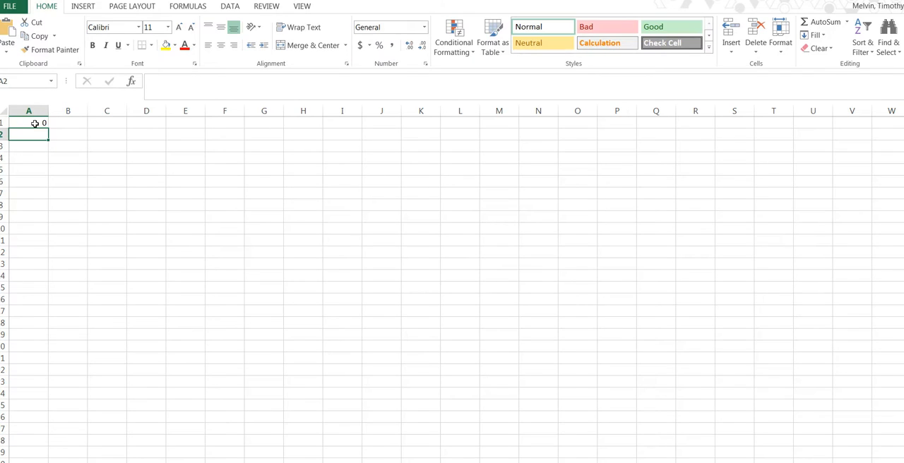
{"action": "type", "text": "1"}
{"action": "key", "text": "Return"}
{"action": "type", "text": "2"}
{"action": "key", "text": "Return"}
{"action": "type", "text": "3"}
{"action": "key", "text": "Return"}
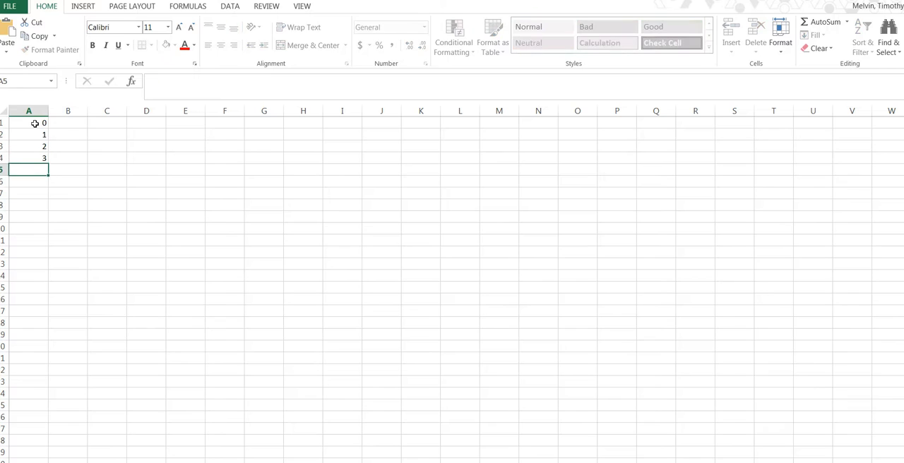
{"action": "type", "text": "4"}
{"action": "key", "text": "Return"}
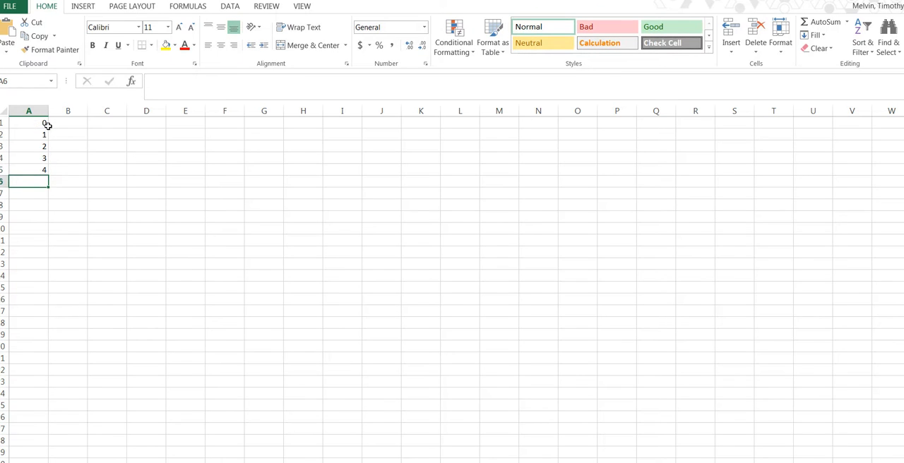
Extend the number series from A1:A5 down column A to row 369, ending at 368
{"action": "left_click_drag", "start_coordinate": [38, 125], "coordinate": [48, 175]}
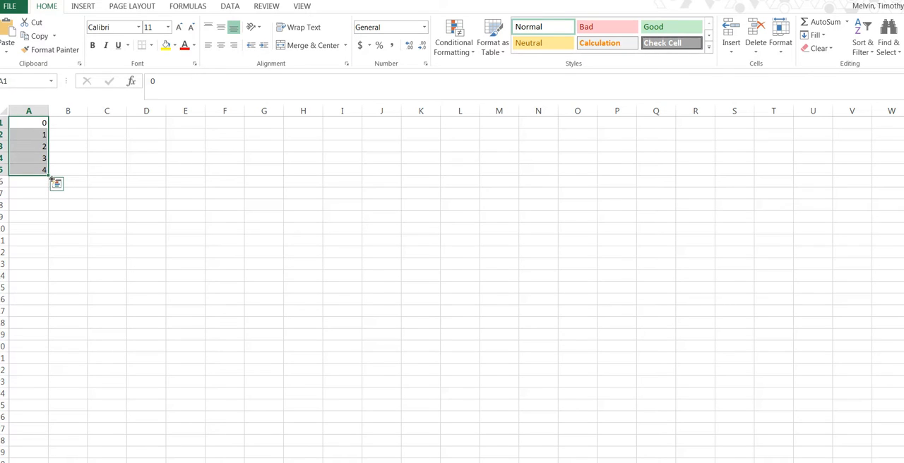
{"action": "mouse_move", "coordinate": [51, 178]}
{"action": "left_mouse_down"}
{"action": "mouse_move", "coordinate": [49, 449]}
{"action": "mouse_move", "coordinate": [31, 332]}
{"action": "left_mouse_up"}
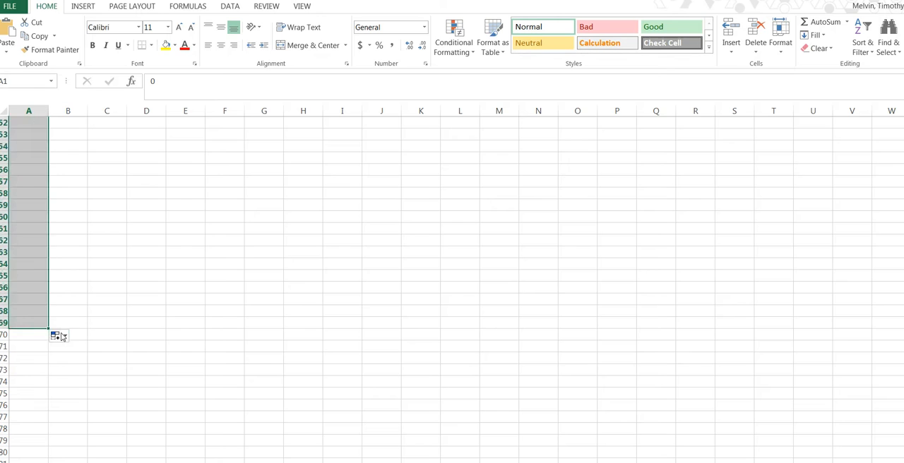
{"action": "left_click", "coordinate": [39, 291]}
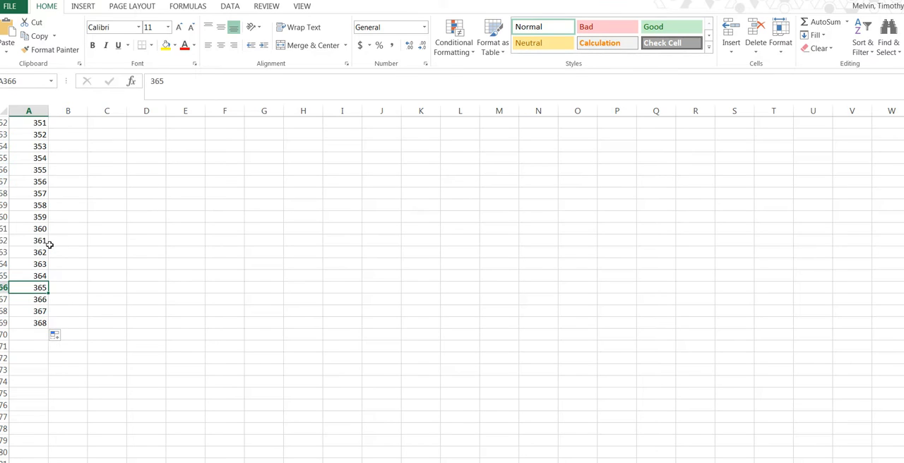
Clear the contents of rows 362 to 369 so the month numbers end at 360
{"action": "left_click_drag", "start_coordinate": [6, 240], "coordinate": [13, 326]}
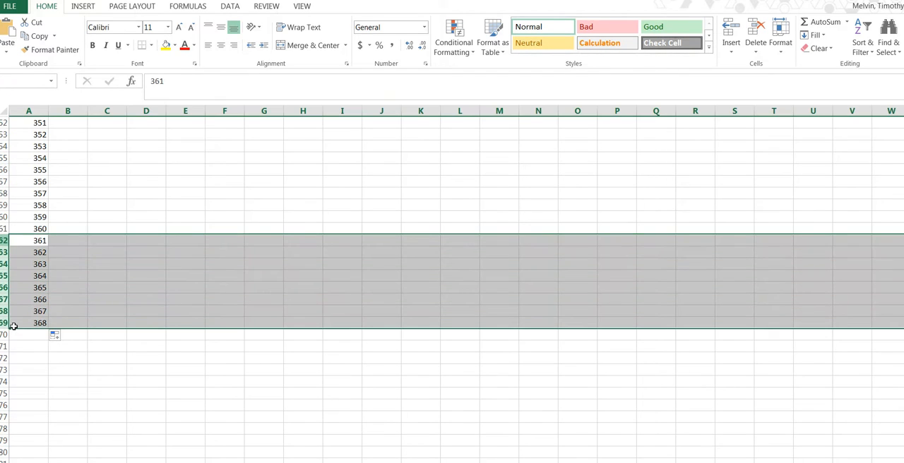
{"action": "right_click", "coordinate": [27, 290]}
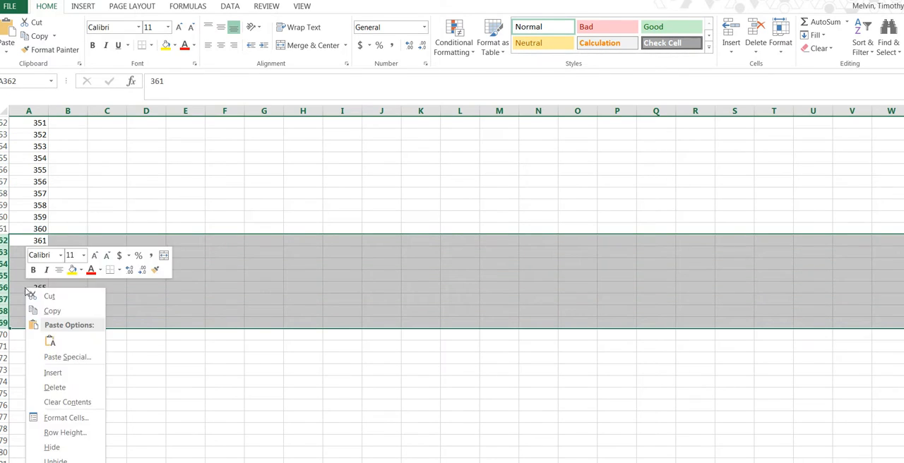
{"action": "left_click", "coordinate": [67, 402]}
{"action": "left_click", "coordinate": [73, 258]}
{"action": "left_click", "coordinate": [36, 228]}
{"action": "scroll", "coordinate": [65, 268], "scroll_direction": "up", "scroll_amount": 20}
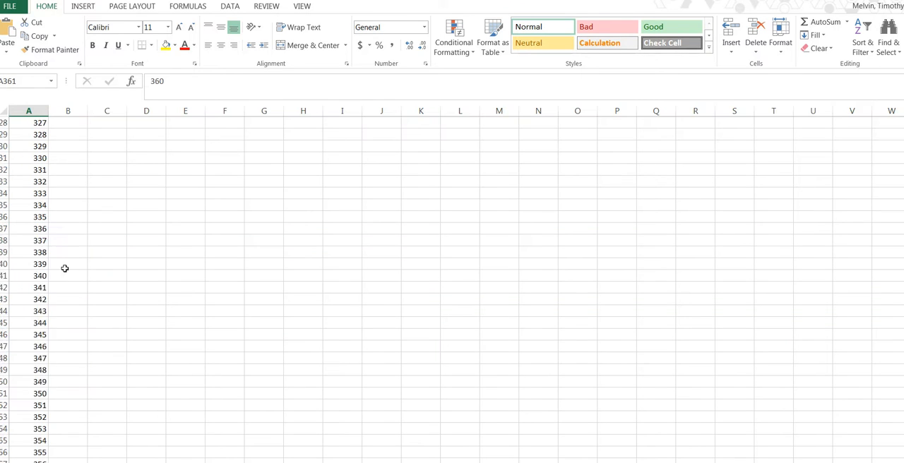
{"action": "scroll", "coordinate": [101, 221], "scroll_direction": "up", "scroll_amount": 20}
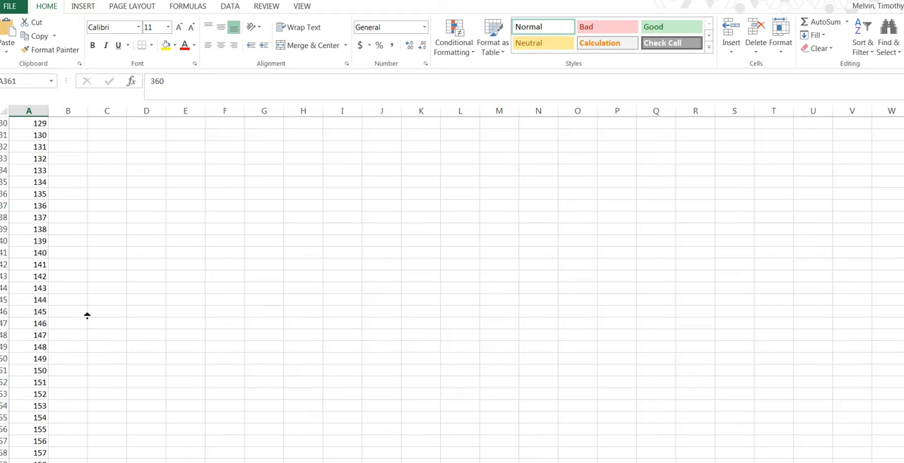
{"action": "scroll", "coordinate": [87, 315], "scroll_direction": "up", "scroll_amount": 20}
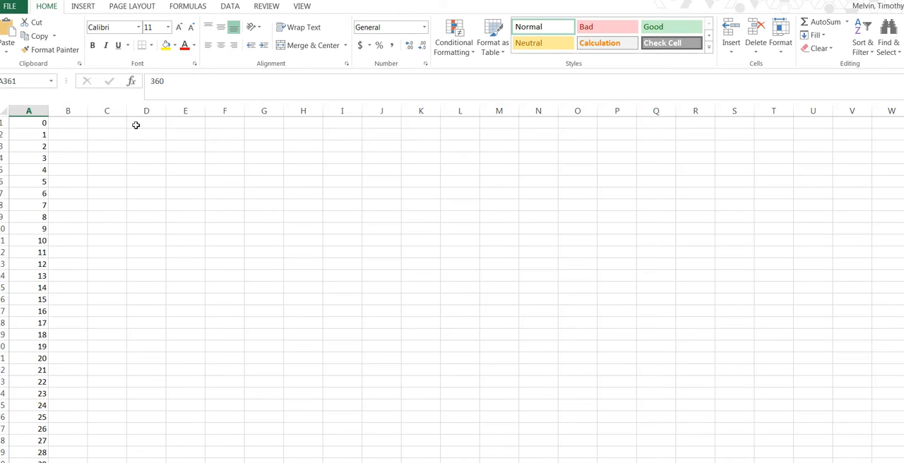
{"action": "left_click", "coordinate": [72, 125]}
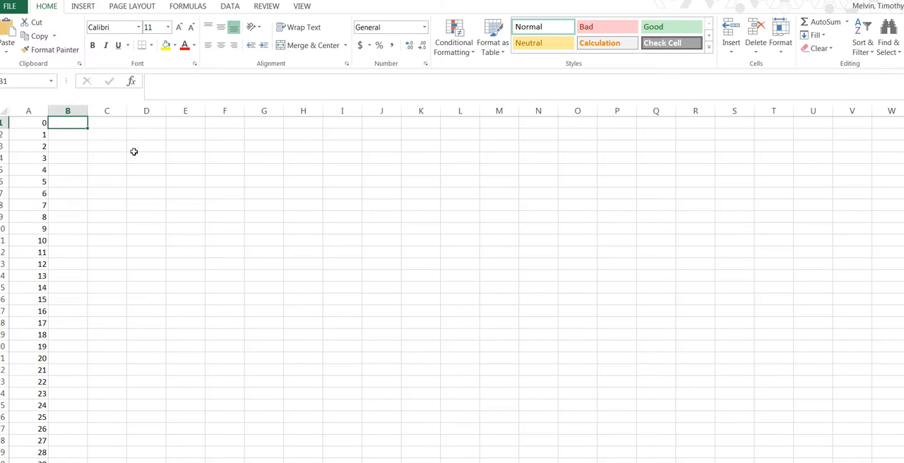
{"action": "type", "text": "="}
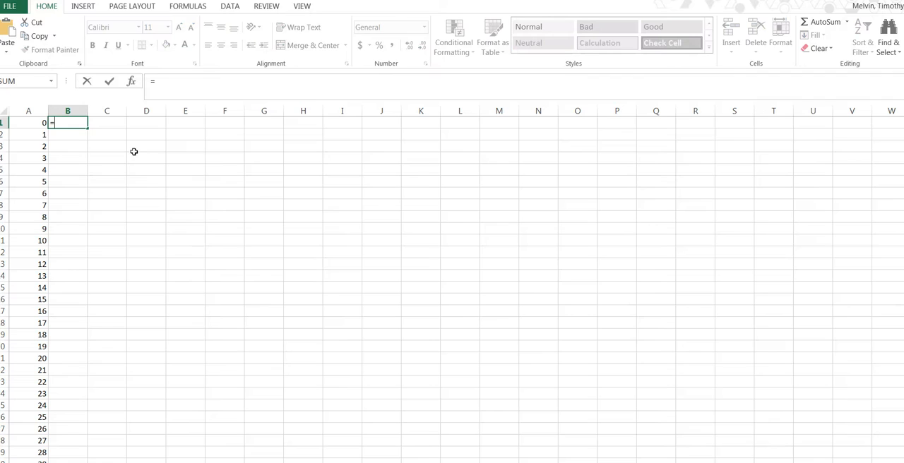
{"action": "type", "text": "120000"}
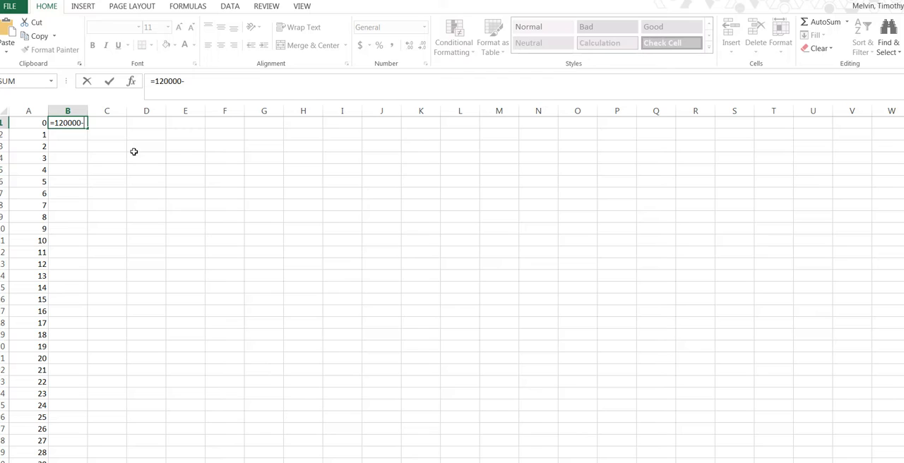
{"action": "type", "text": "-8000"}
{"action": "key", "text": "Return"}
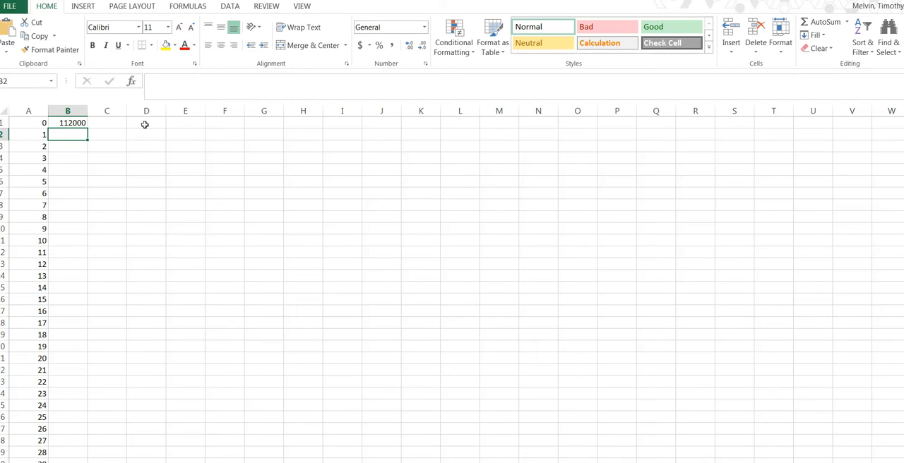
Label cell E1 "Payment" and name the cell below it, E2, "p"
{"action": "left_click", "coordinate": [183, 127]}
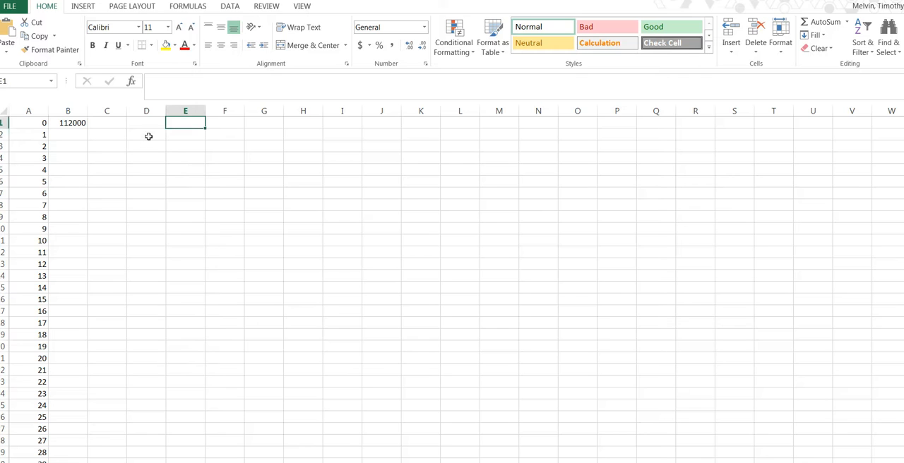
{"action": "type", "text": "Payment"}
{"action": "key", "text": "Return"}
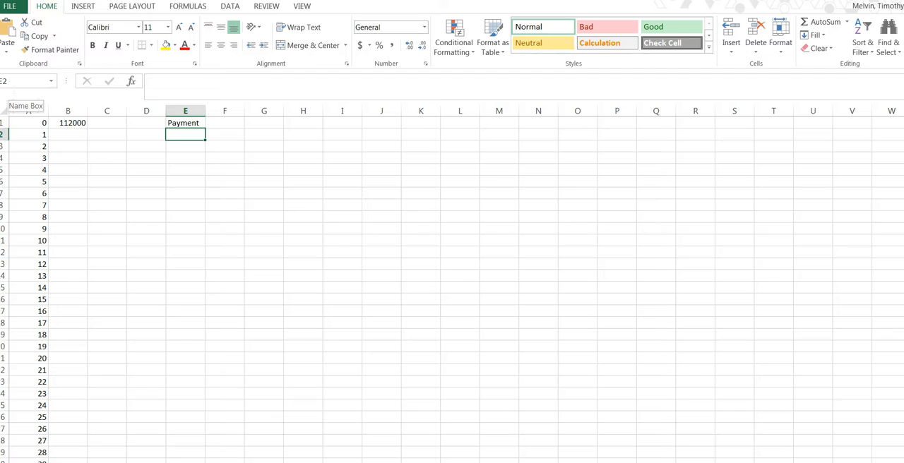
{"action": "left_click", "coordinate": [21, 81]}
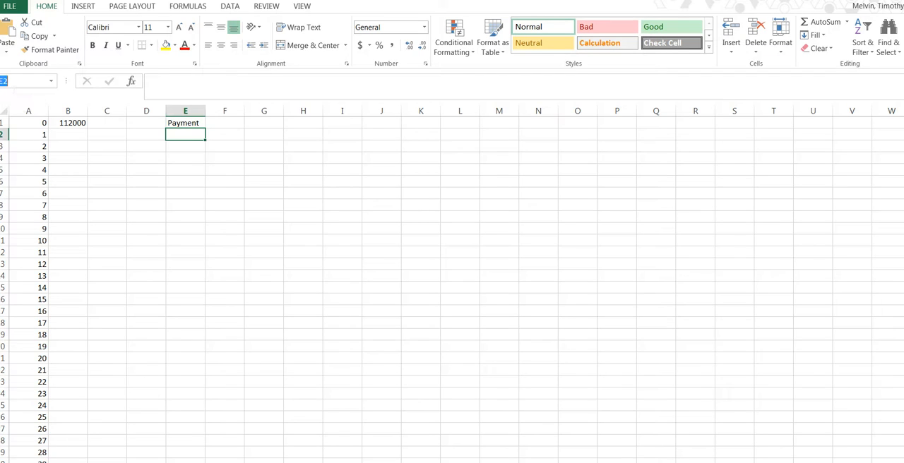
{"action": "type", "text": "p"}
{"action": "left_click", "coordinate": [218, 193]}
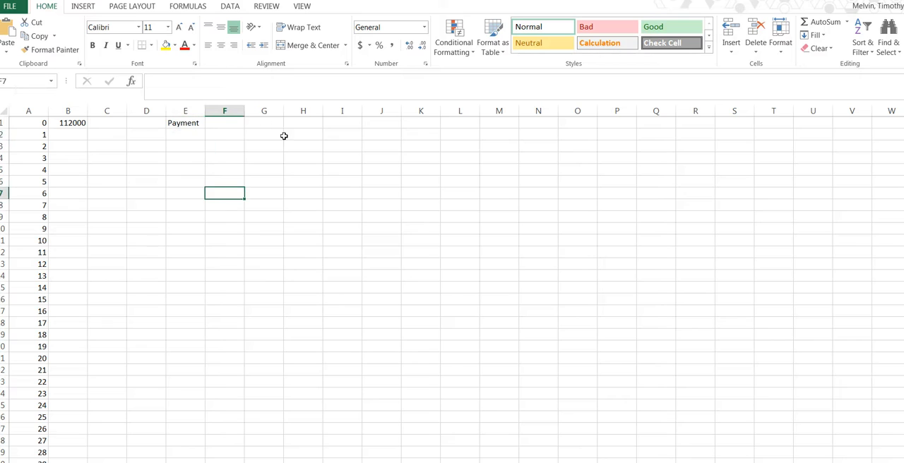
Enter the difference equation from the Word document in cell B2 as the formula =B1+.055/12*B1-p
{"action": "left_click", "coordinate": [192, 136]}
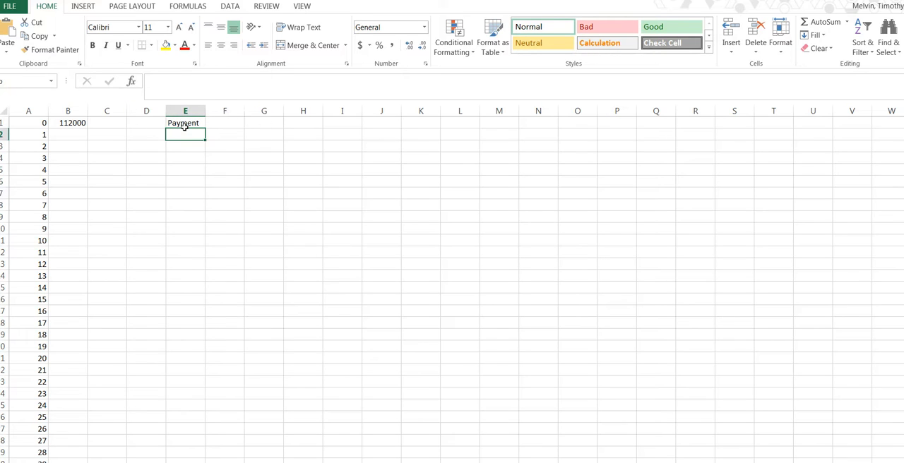
{"action": "left_click", "coordinate": [75, 137]}
{"action": "type", "text": "="}
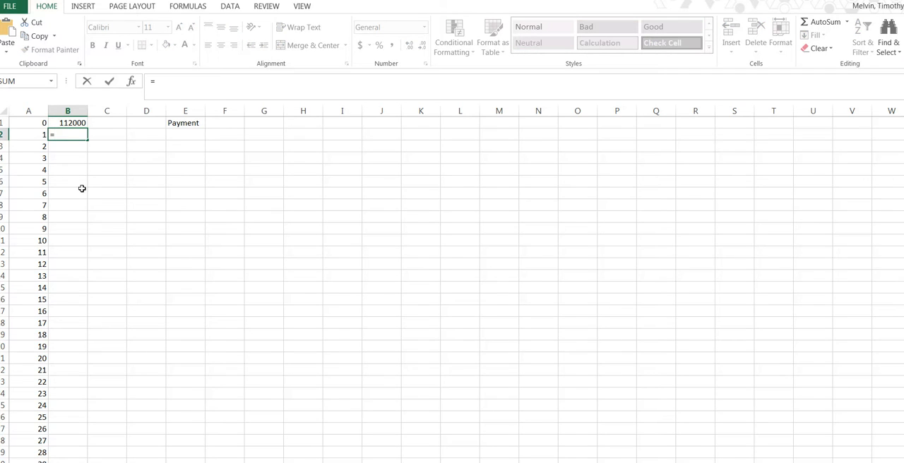
{"action": "left_click", "coordinate": [227, 462]}
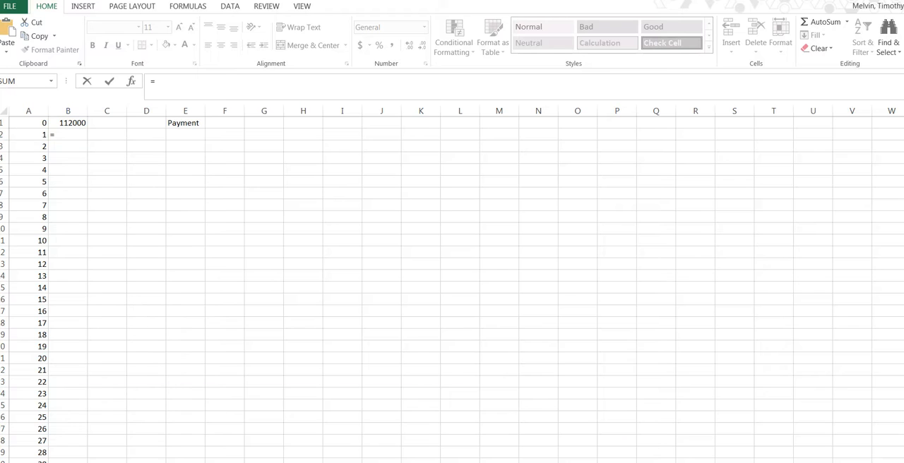
{"action": "left_click", "coordinate": [563, 448]}
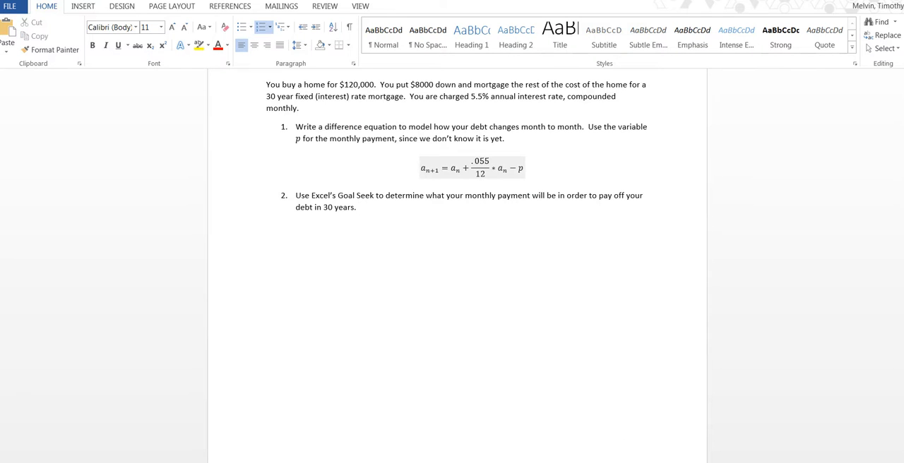
{"action": "left_click", "coordinate": [858, 1]}
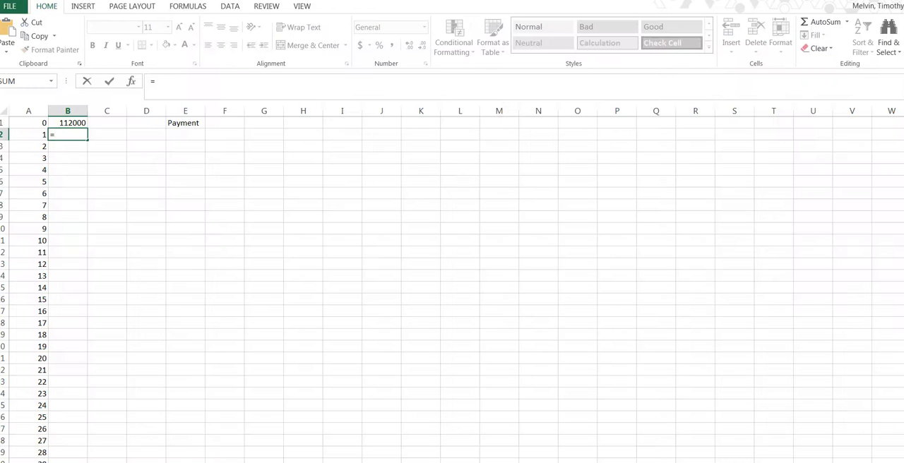
{"action": "key", "text": "Up"}
{"action": "type", "text": "+.0"}
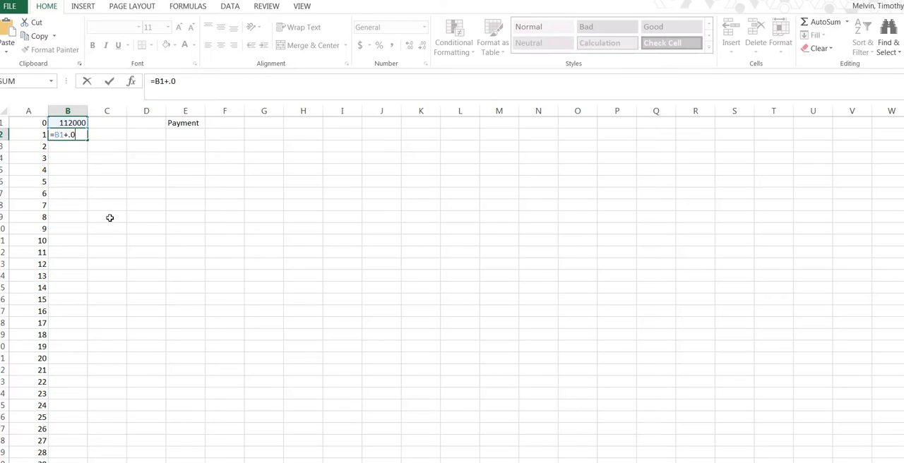
{"action": "type", "text": "55/12*"}
{"action": "left_click", "coordinate": [74, 124]}
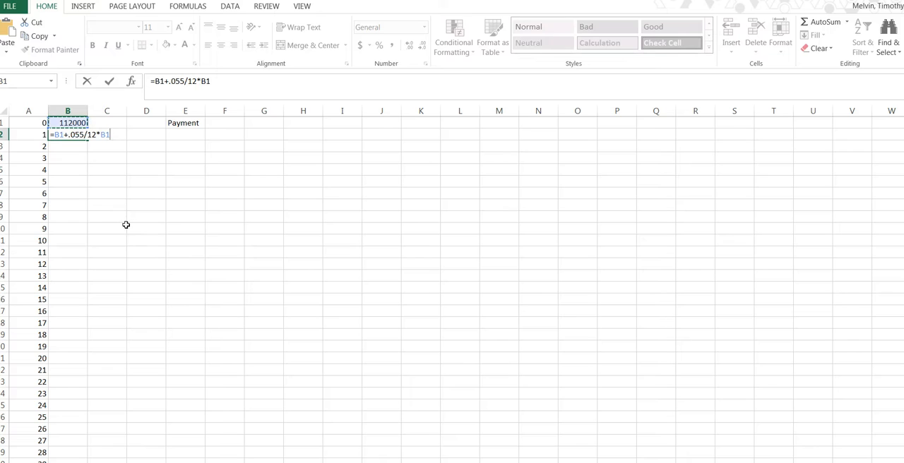
{"action": "type", "text": "-p"}
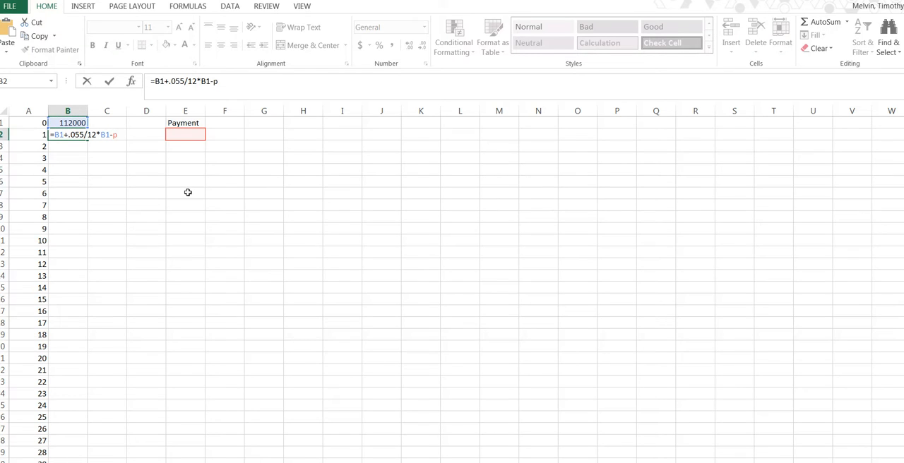
{"action": "key", "text": "Return"}
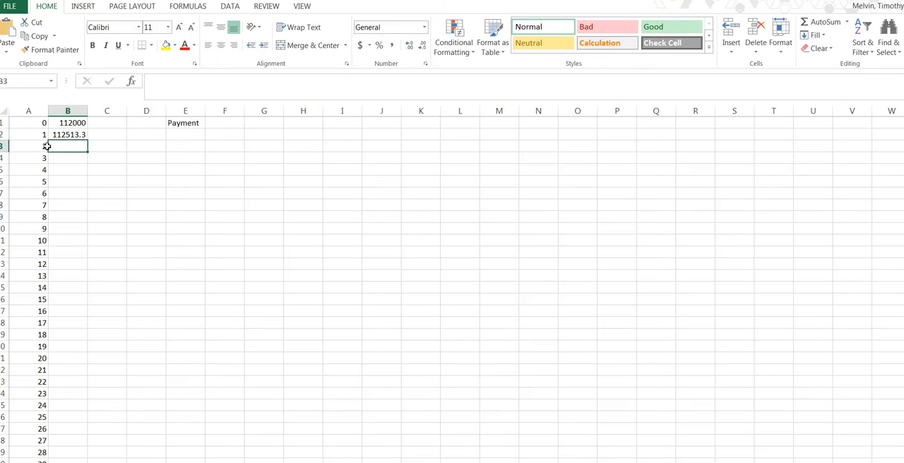
Fill the formula in B2 down column B alongside all the month numbers, through row 361
{"action": "left_click", "coordinate": [186, 136]}
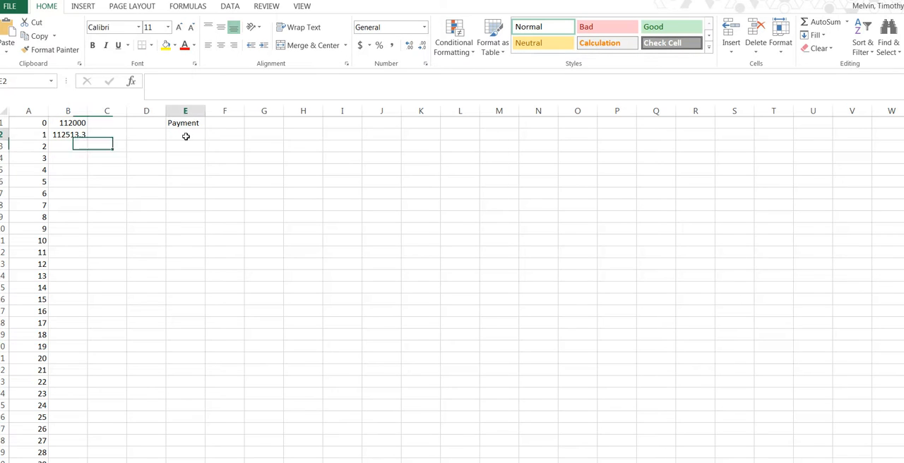
{"action": "left_click", "coordinate": [66, 138]}
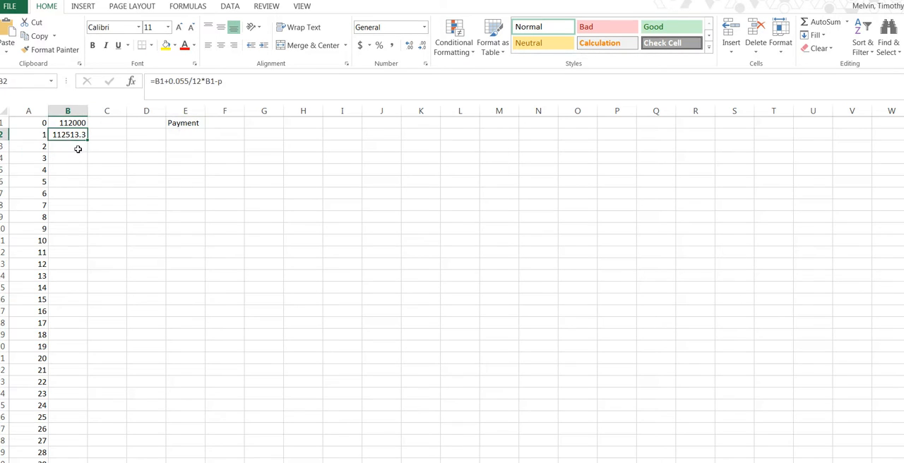
{"action": "left_click", "coordinate": [196, 137]}
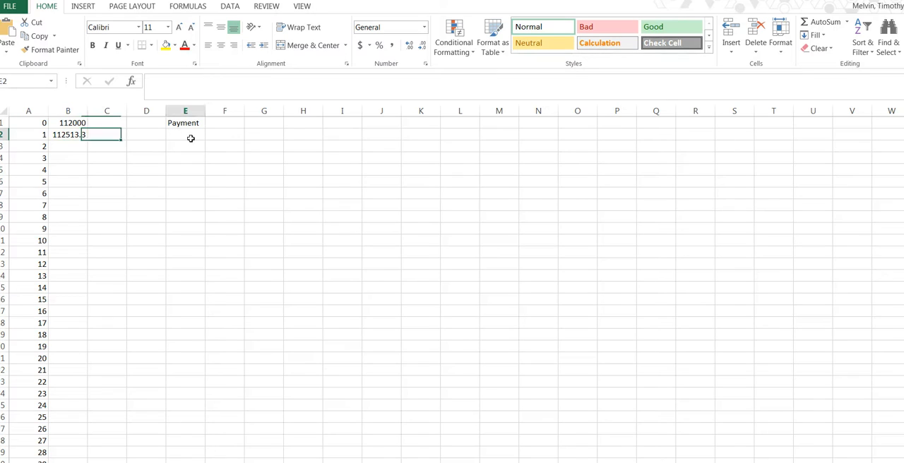
{"action": "left_click", "coordinate": [67, 137]}
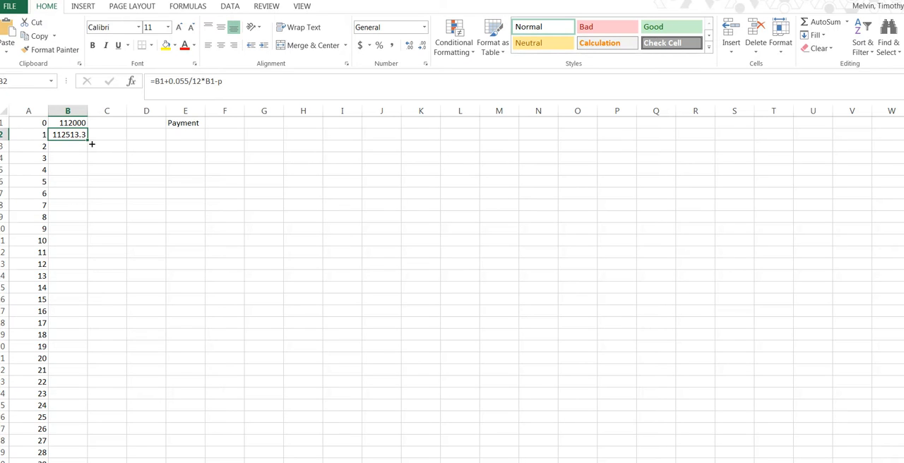
{"action": "double_click", "coordinate": [92, 144]}
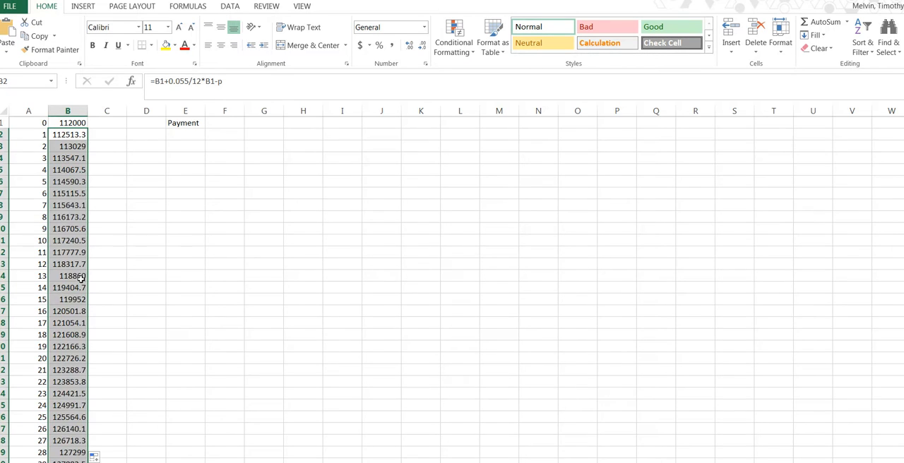
Open Goal Seek with B361, the debt at month 360, as the cell to set
{"action": "scroll", "coordinate": [83, 326], "scroll_direction": "down", "scroll_amount": 20}
{"action": "left_click", "coordinate": [83, 326]}
{"action": "scroll", "coordinate": [73, 346], "scroll_direction": "down", "scroll_amount": 15}
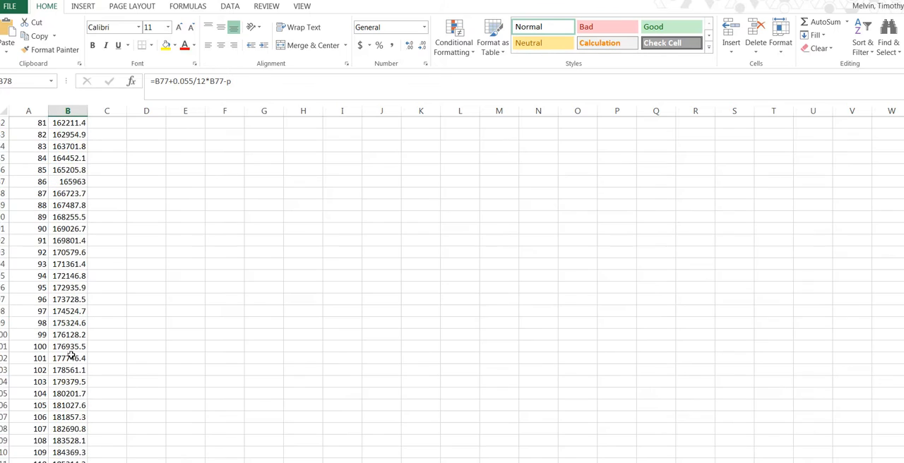
{"action": "scroll", "coordinate": [73, 346], "scroll_direction": "up", "scroll_amount": 20}
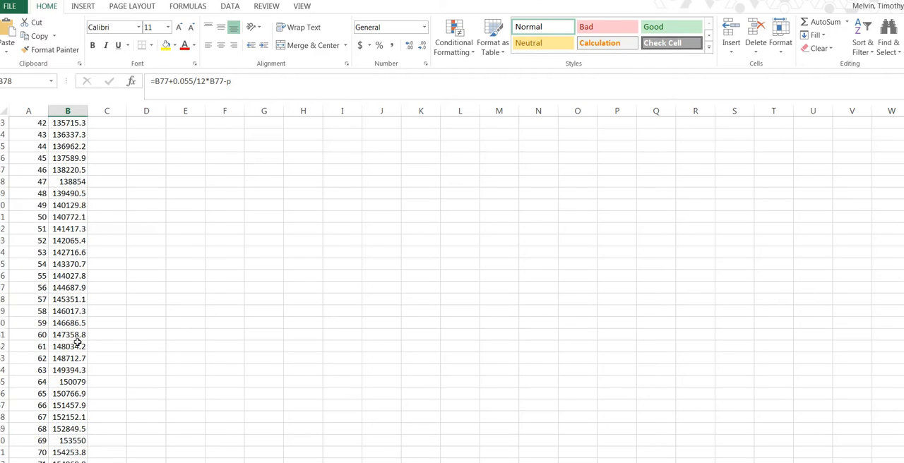
{"action": "scroll", "coordinate": [72, 346], "scroll_direction": "down", "scroll_amount": 20}
{"action": "scroll", "coordinate": [91, 352], "scroll_direction": "down", "scroll_amount": 20}
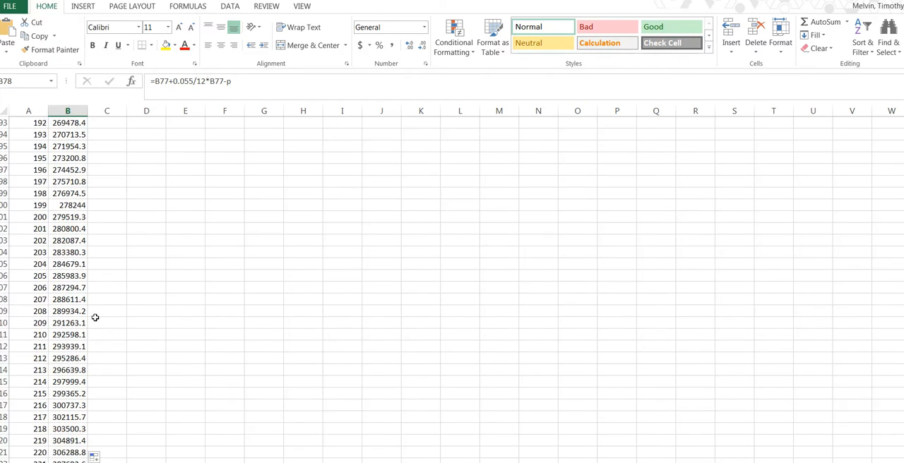
{"action": "scroll", "coordinate": [88, 303], "scroll_direction": "down", "scroll_amount": 20}
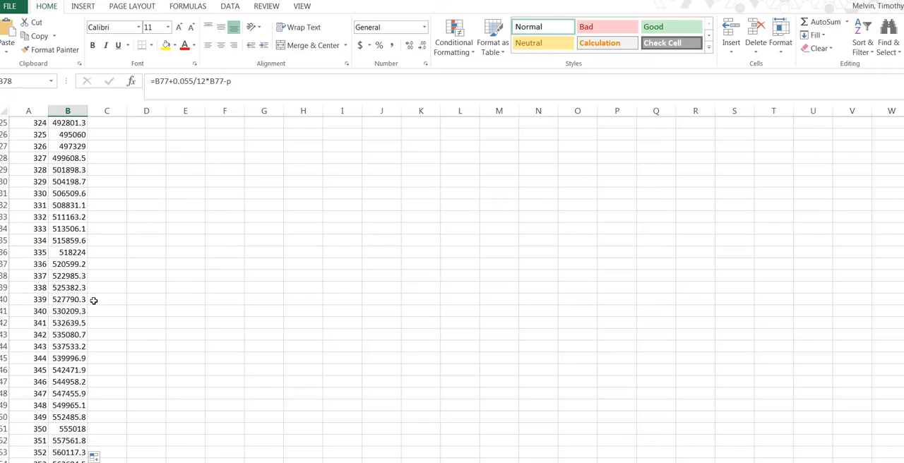
{"action": "scroll", "coordinate": [103, 280], "scroll_direction": "up", "scroll_amount": 8}
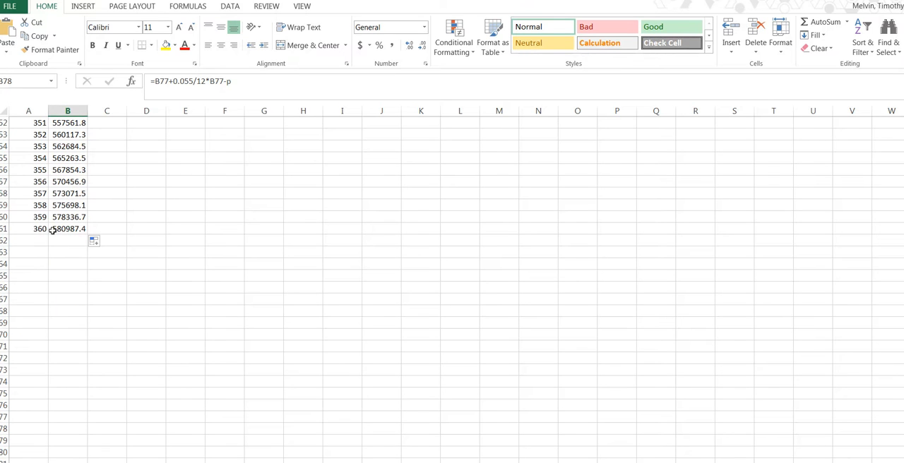
{"action": "left_click", "coordinate": [69, 233]}
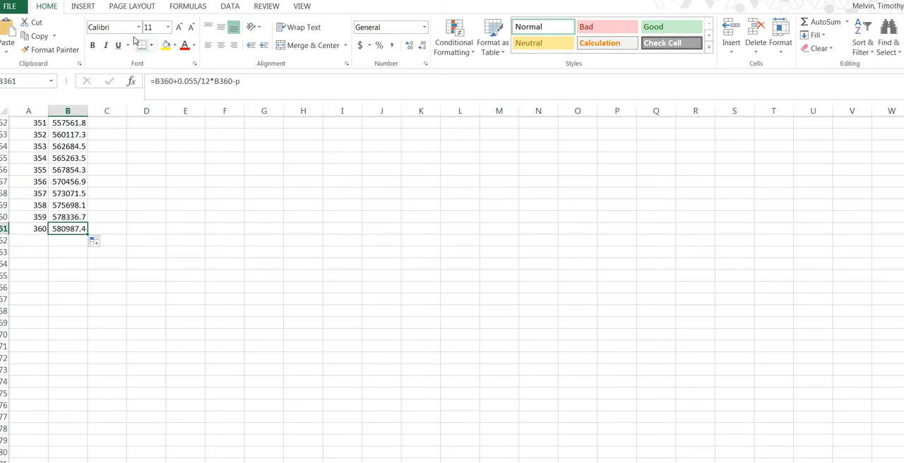
{"action": "left_click", "coordinate": [231, 7]}
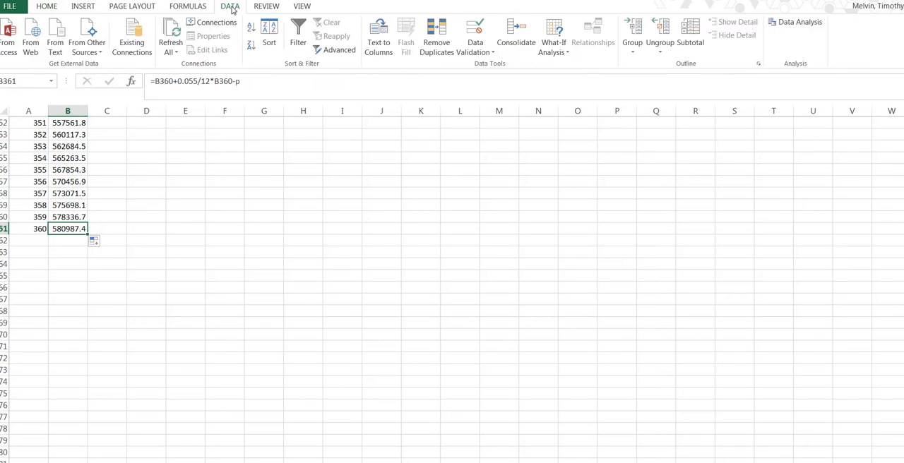
{"action": "left_click", "coordinate": [568, 51]}
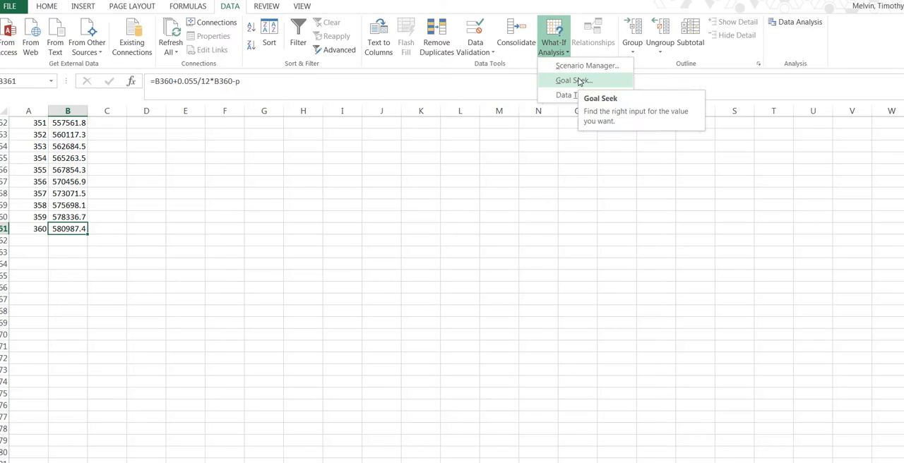
{"action": "left_click", "coordinate": [573, 81]}
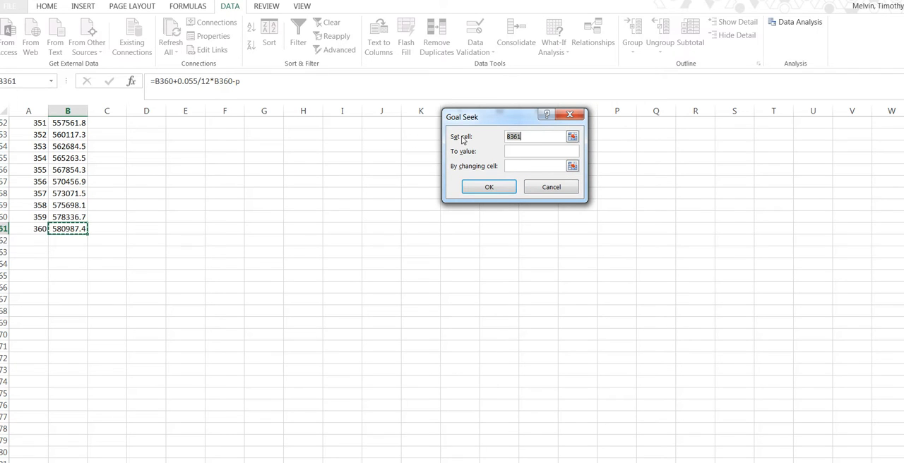
Run Goal Seek to bring B361 to the value 0 by changing cell E2, and accept the solution
{"action": "left_click", "coordinate": [521, 154]}
{"action": "key", "text": "Tab"}
{"action": "scroll", "coordinate": [329, 258], "scroll_direction": "up", "scroll_amount": 15}
{"action": "scroll", "coordinate": [311, 336], "scroll_direction": "up", "scroll_amount": 20}
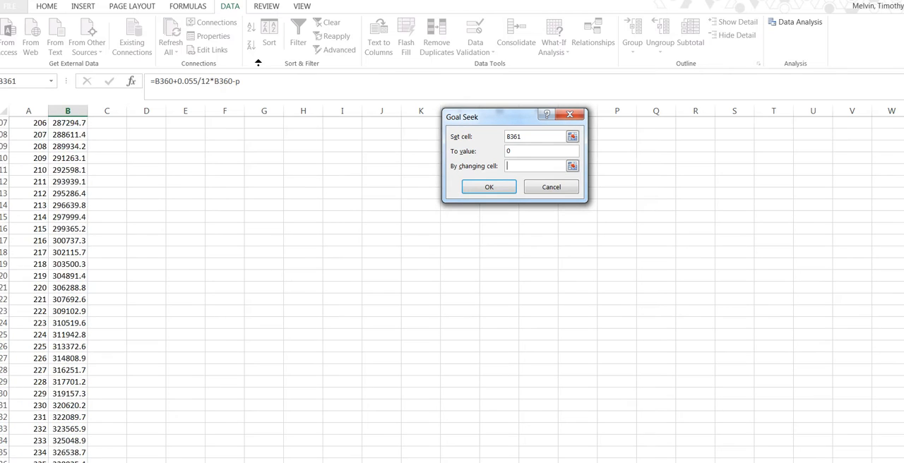
{"action": "left_click", "coordinate": [185, 137]}
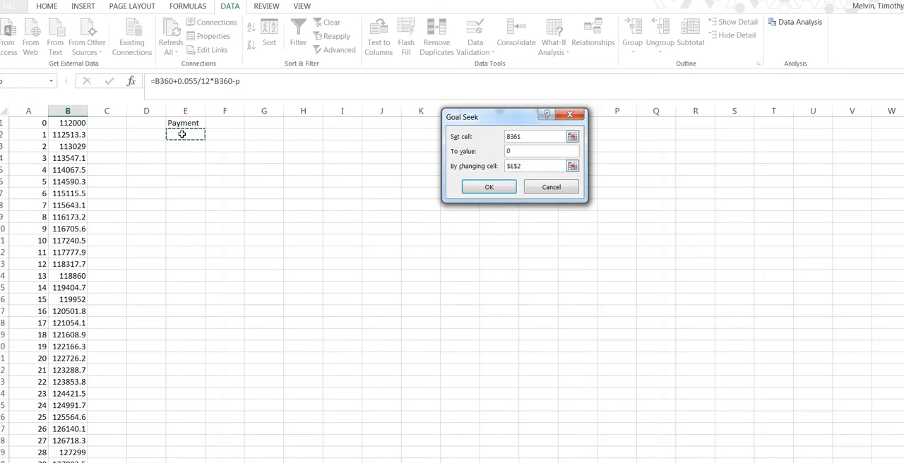
{"action": "left_click", "coordinate": [498, 187]}
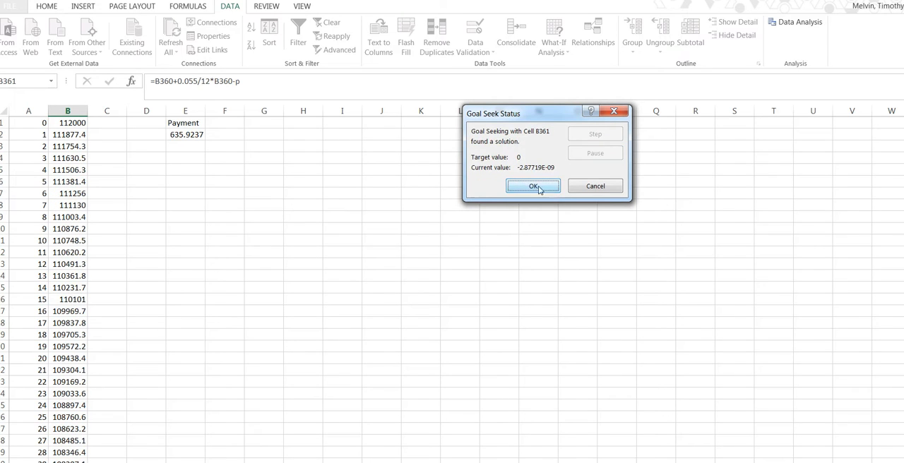
{"action": "left_click", "coordinate": [534, 186]}
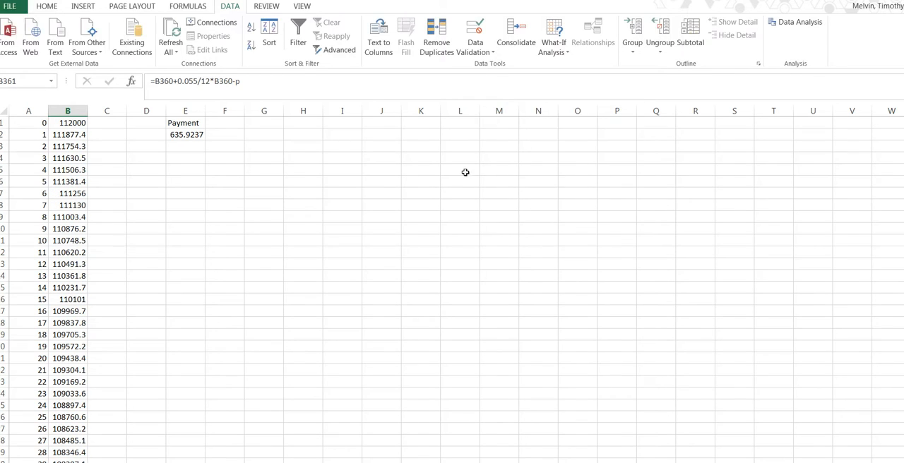
Examine the full monthly payment value in E2 and check the remaining debt for month 360 in B361
{"action": "left_click", "coordinate": [182, 137]}
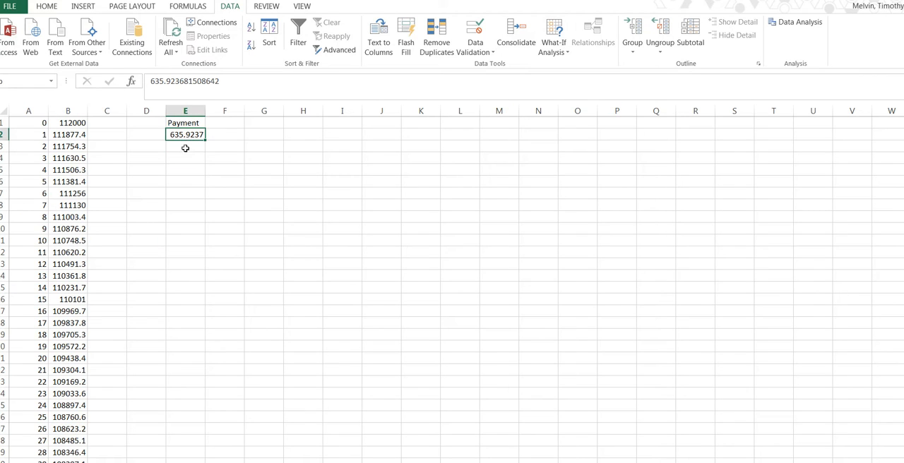
{"action": "scroll", "coordinate": [146, 185], "scroll_direction": "down", "scroll_amount": 20}
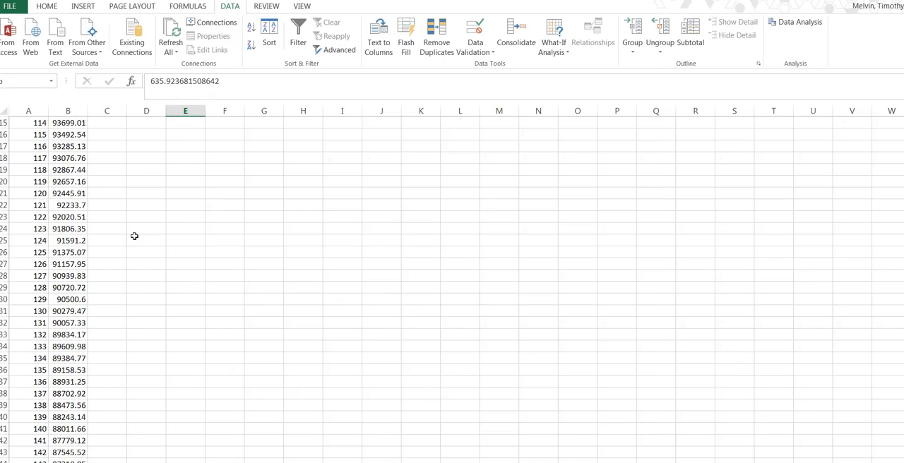
{"action": "scroll", "coordinate": [133, 243], "scroll_direction": "down", "scroll_amount": 20}
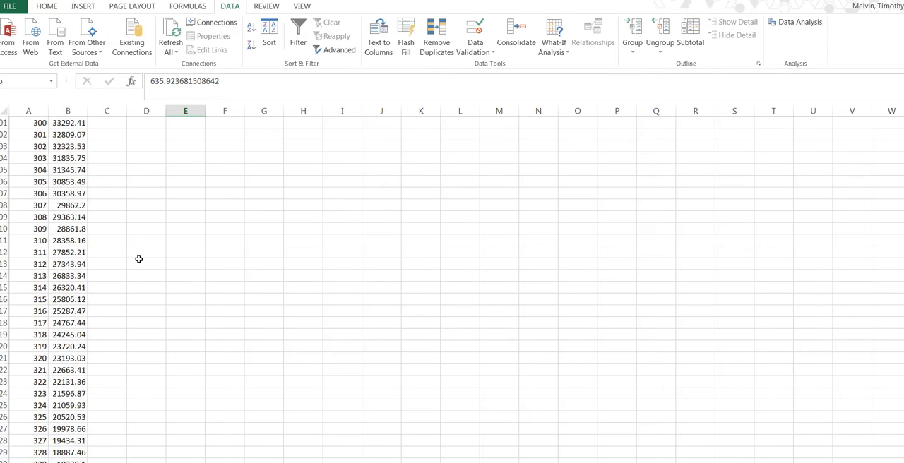
{"action": "scroll", "coordinate": [142, 284], "scroll_direction": "up", "scroll_amount": 4}
{"action": "left_click", "coordinate": [53, 302]}
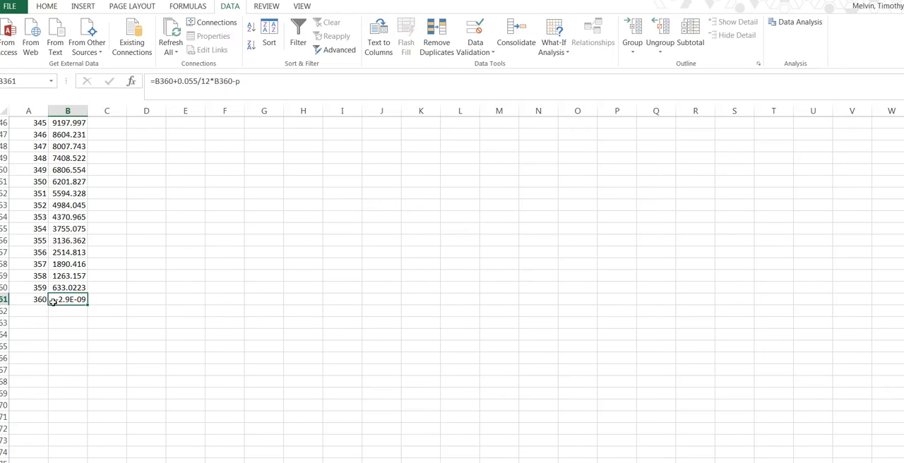